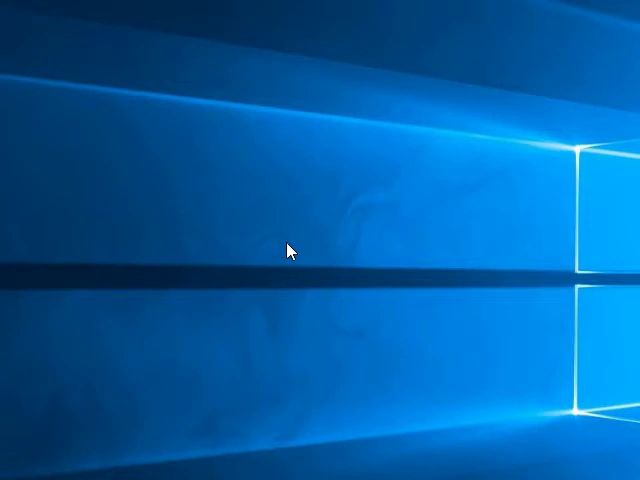
{"action": "left_click_drag", "start_coordinate": [268, 289], "coordinate": [210, 230]}
{"action": "left_click_drag", "start_coordinate": [220, 149], "coordinate": [363, 315]}
{"action": "left_click_drag", "start_coordinate": [389, 478], "coordinate": [400, 410]}
{"action": "mouse_move", "coordinate": [362, 450]}
{"action": "left_mouse_down"}
{"action": "mouse_move", "coordinate": [86, 80]}
{"action": "mouse_move", "coordinate": [274, 183]}
{"action": "left_mouse_up"}
{"action": "mouse_move", "coordinate": [300, 366]}
{"action": "left_mouse_down"}
{"action": "mouse_move", "coordinate": [270, 330]}
{"action": "mouse_move", "coordinate": [243, 256]}
{"action": "left_mouse_up"}
{"action": "left_click_drag", "start_coordinate": [524, 330], "coordinate": [636, 276]}
{"action": "left_click_drag", "start_coordinate": [447, 281], "coordinate": [326, 150]}
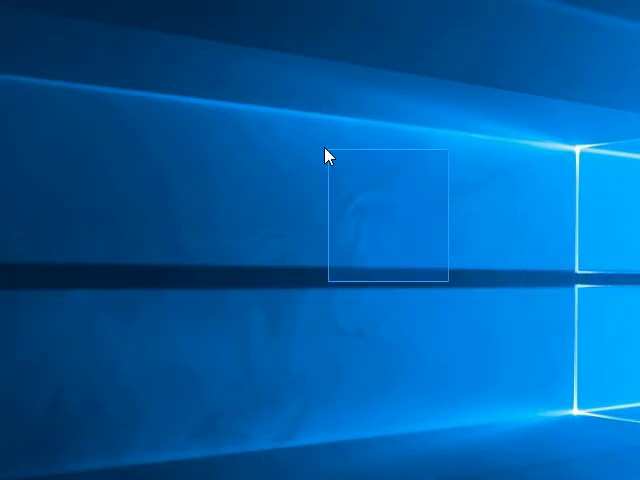
{"action": "mouse_move", "coordinate": [122, 137]}
{"action": "left_mouse_down"}
{"action": "mouse_move", "coordinate": [281, 232]}
{"action": "mouse_move", "coordinate": [297, 179]}
{"action": "mouse_move", "coordinate": [339, 121]}
{"action": "mouse_move", "coordinate": [293, 0]}
{"action": "mouse_move", "coordinate": [321, 0]}
{"action": "mouse_move", "coordinate": [366, 181]}
{"action": "mouse_move", "coordinate": [384, 213]}
{"action": "mouse_move", "coordinate": [399, 181]}
{"action": "mouse_move", "coordinate": [379, 181]}
{"action": "mouse_move", "coordinate": [271, 243]}
{"action": "mouse_move", "coordinate": [307, 246]}
{"action": "mouse_move", "coordinate": [369, 361]}
{"action": "left_mouse_up"}
{"action": "right_click", "coordinate": [442, 355]}
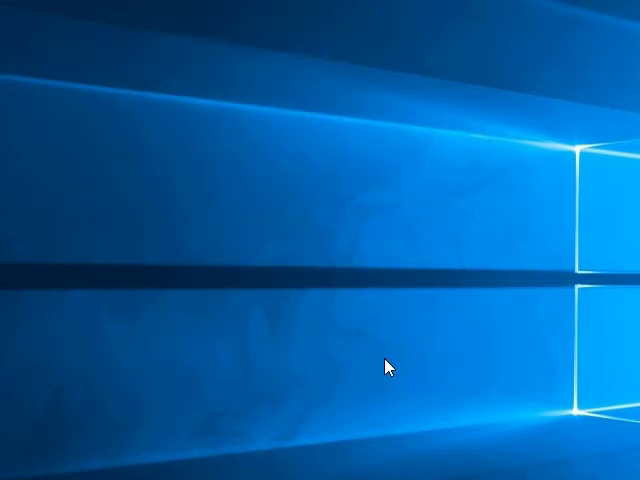
{"action": "left_click", "coordinate": [306, 380]}
{"action": "mouse_move", "coordinate": [268, 331]}
{"action": "left_mouse_down"}
{"action": "mouse_move", "coordinate": [247, 285]}
{"action": "mouse_move", "coordinate": [246, 239]}
{"action": "left_mouse_up"}
{"action": "left_click_drag", "start_coordinate": [246, 283], "coordinate": [256, 273]}
{"action": "left_click_drag", "start_coordinate": [167, 177], "coordinate": [211, 217]}
{"action": "left_click_drag", "start_coordinate": [516, 293], "coordinate": [533, 298]}
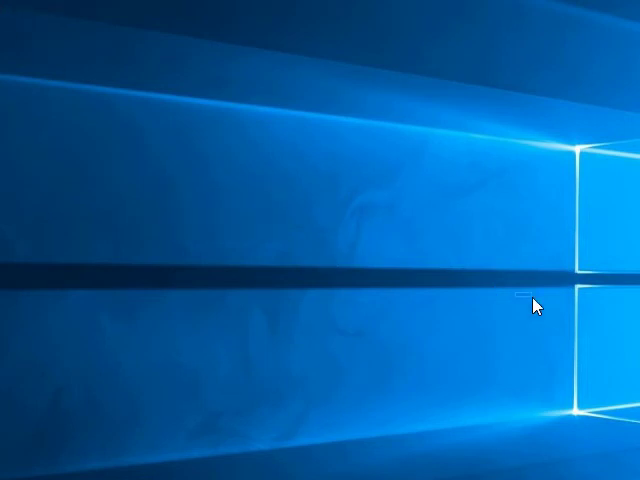